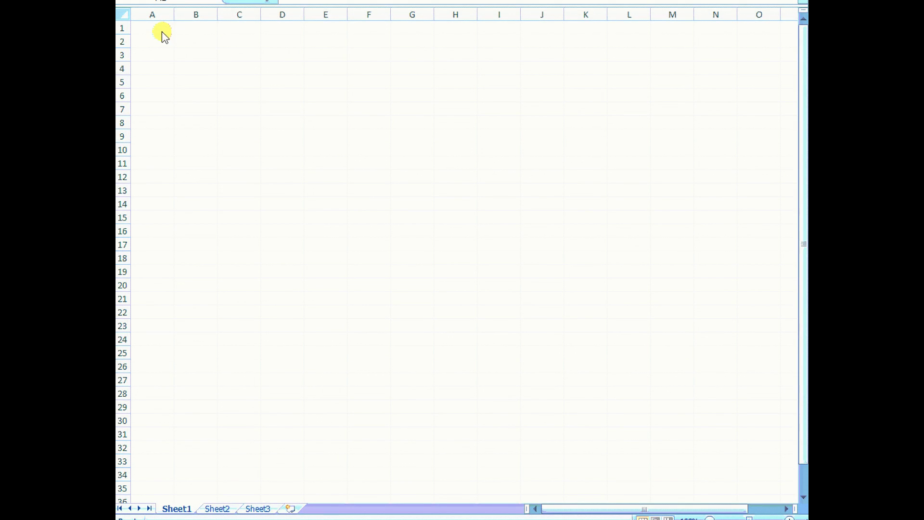
# Step: Enter the headers SKU, Desc and Uom in A1–C1 and Vat rate in F1
pyautogui.click(162, 31)
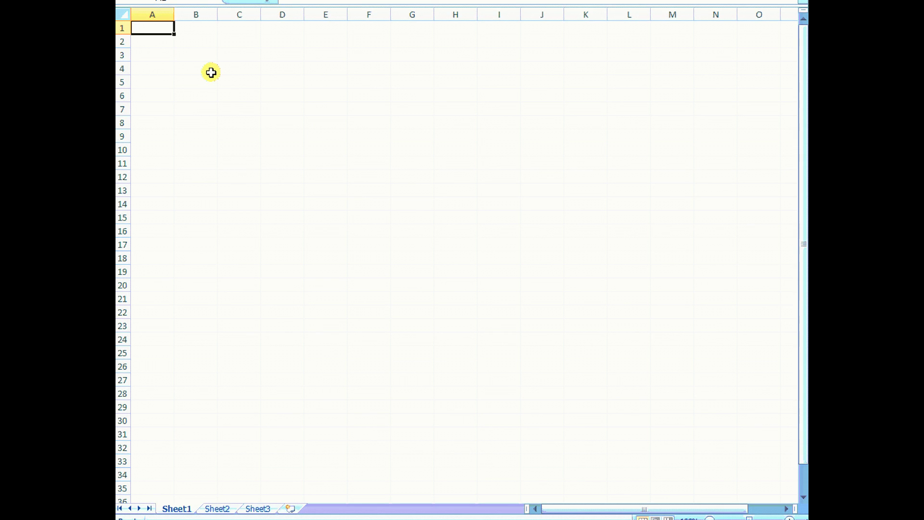
pyautogui.write('SKU')
pyautogui.click(191, 31)
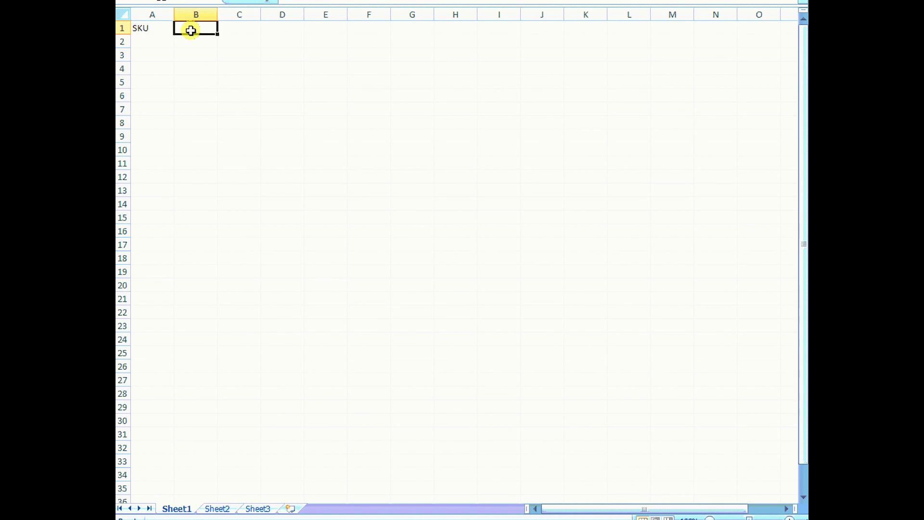
pyautogui.write('DE')
pyautogui.write('esc')
pyautogui.click(251, 32)
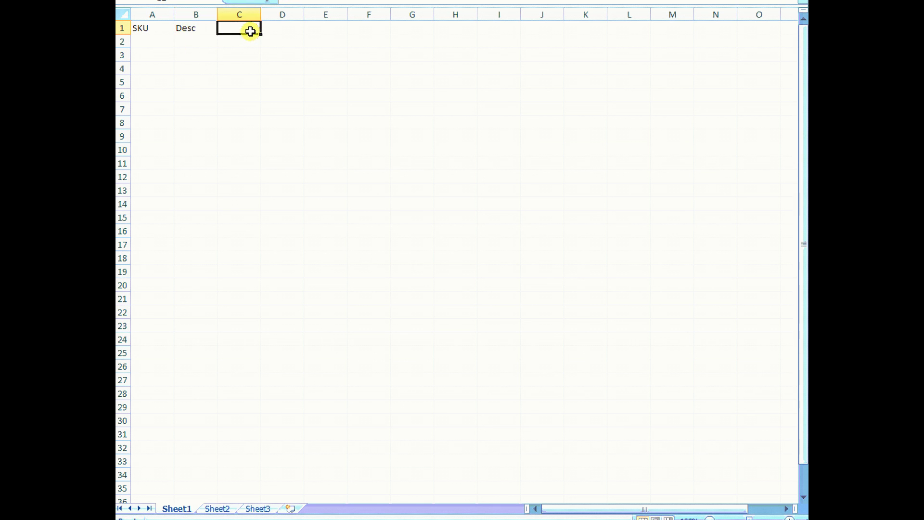
pyautogui.write('u')
pyautogui.press('BackSpace')
pyautogui.write('Uom')
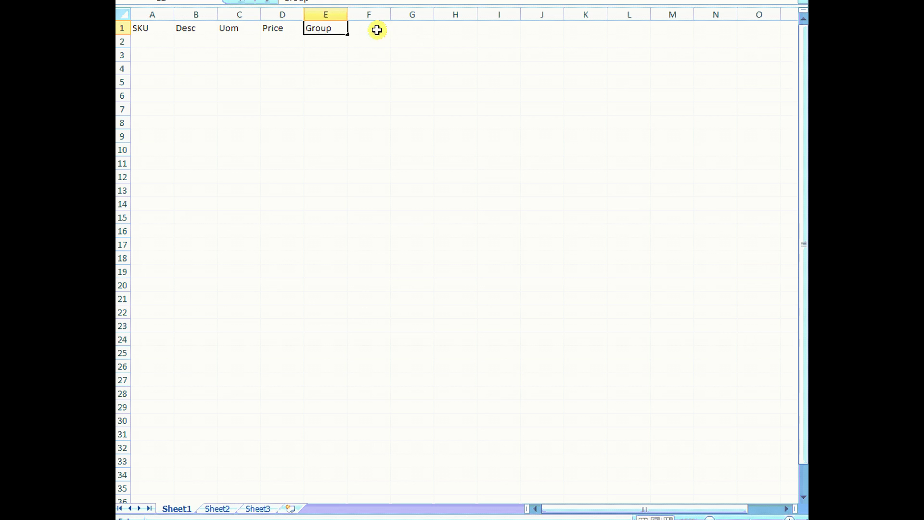
pyautogui.click(377, 30)
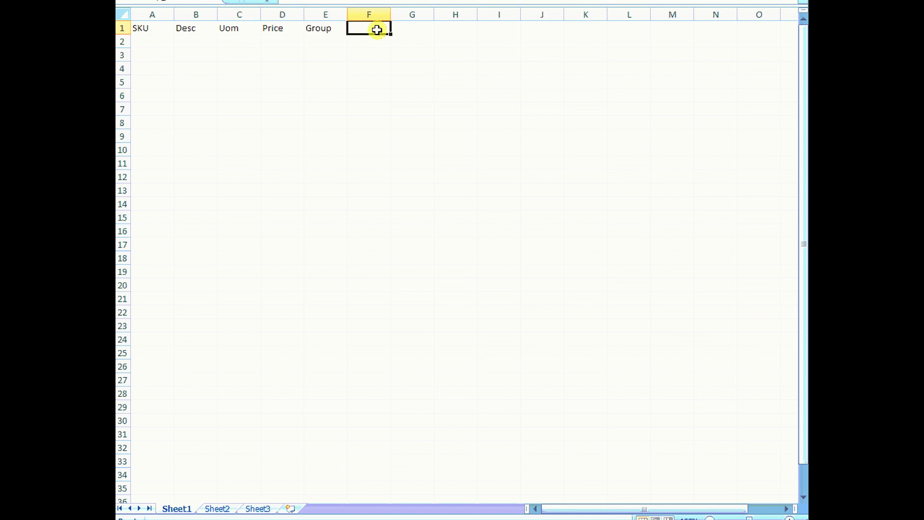
pyautogui.write('Vat rate')
pyautogui.press('Return')
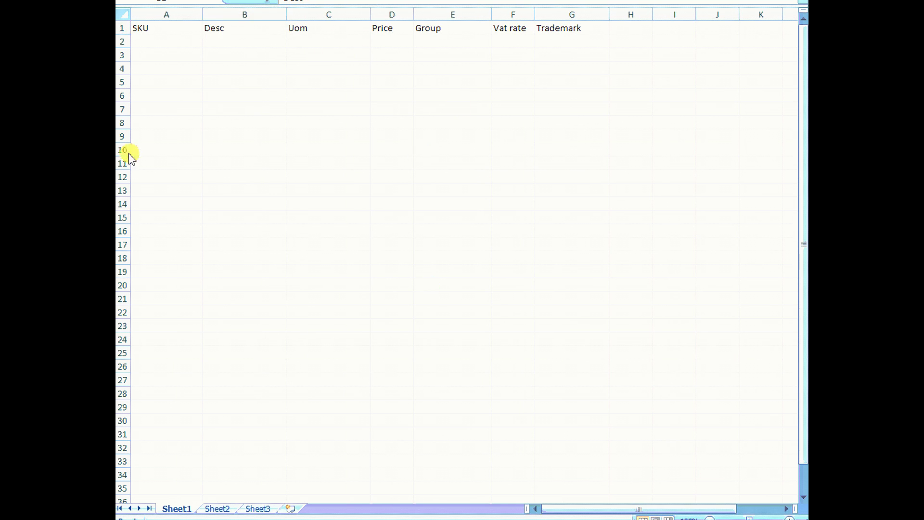
# Step: Enter SKU 020 in A2 and description HDD Seagate in B2
pyautogui.click(149, 42)
pyautogui.write('02')
pyautogui.press('BackSpace')
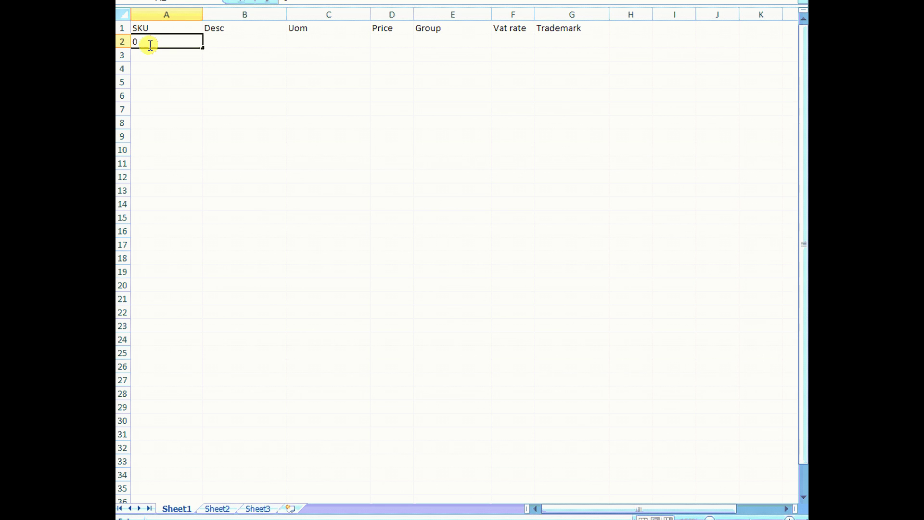
pyautogui.write('020')
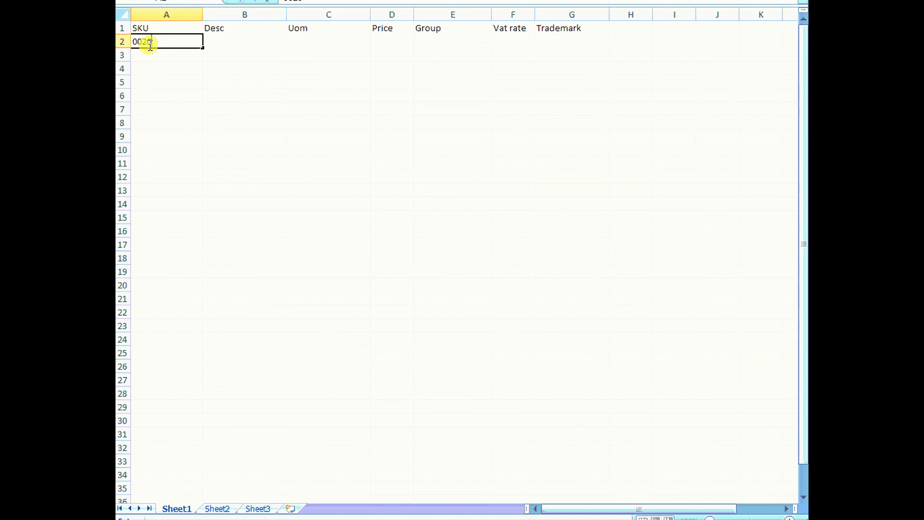
pyautogui.click(252, 46)
pyautogui.doubleClick(253, 46)
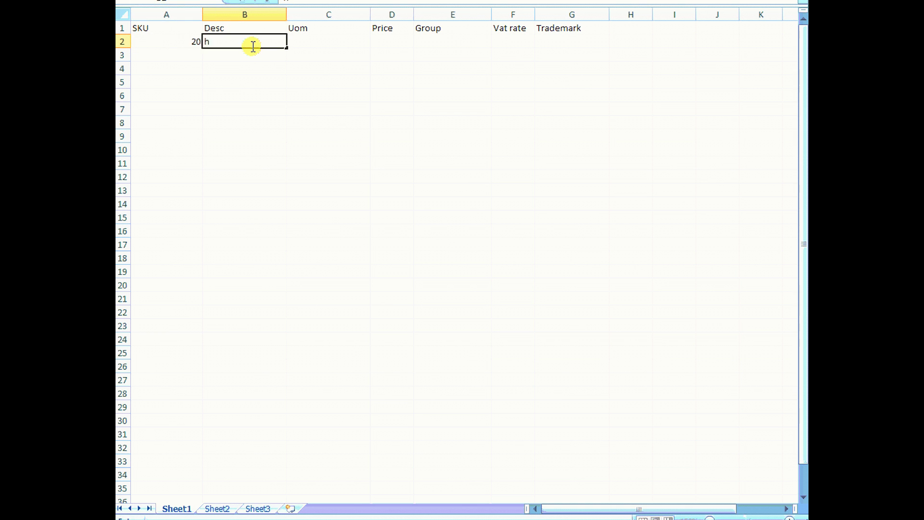
pyautogui.write('HDD Seagate')
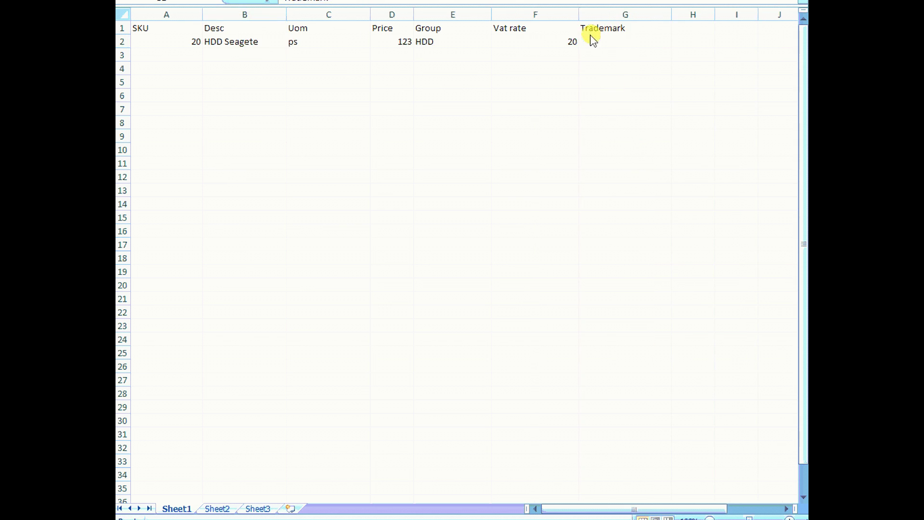
# Step: Select the Trademark column G and start entering the trademark in G2
pyautogui.click(591, 34)
pyautogui.hotkey('ctrl', 'space')
pyautogui.click(609, 42)
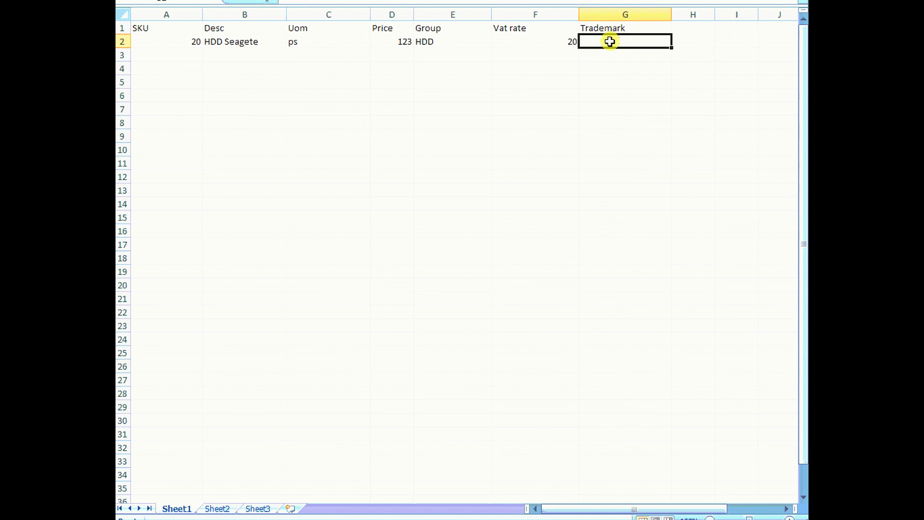
pyautogui.write('sE')
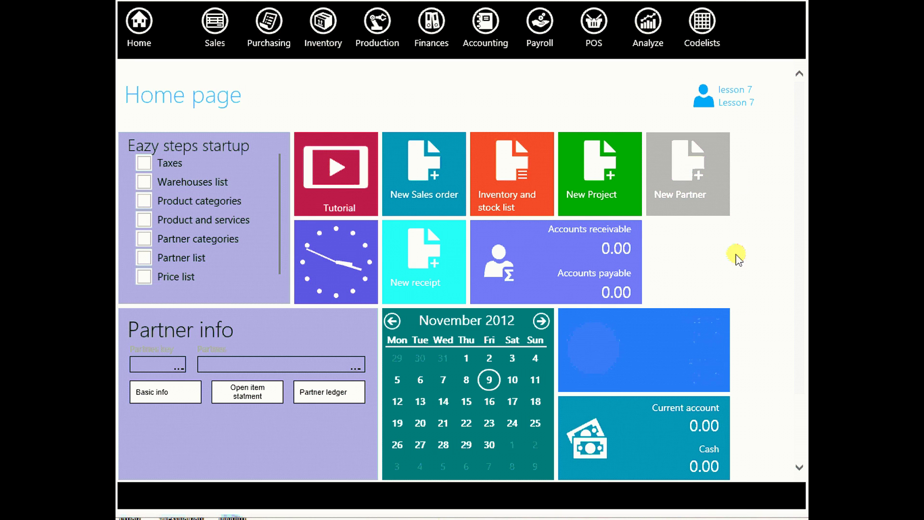
# Step: Go to Codelists > Product and services and start an Excel data import
pyautogui.click(699, 34)
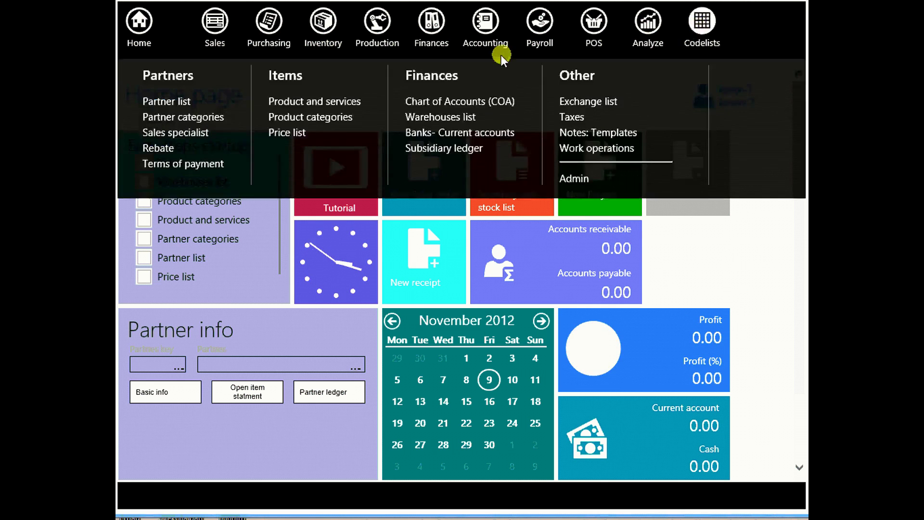
pyautogui.click(327, 102)
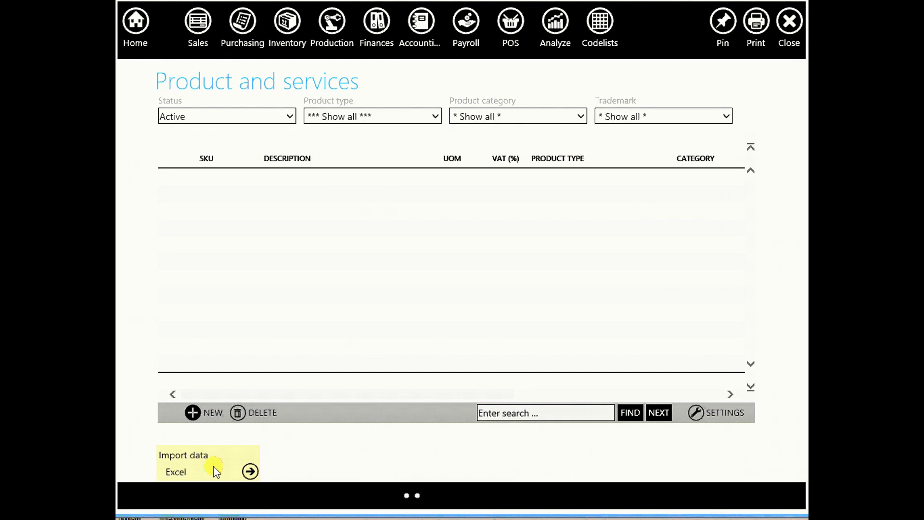
pyautogui.click(249, 470)
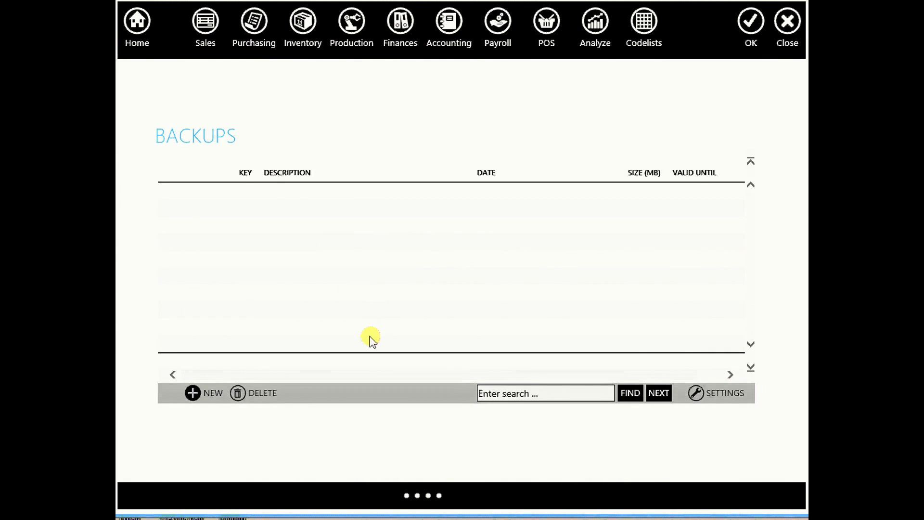
# Step: Create a new backup named BEFORE IMPORT.1 and save it
pyautogui.click(197, 398)
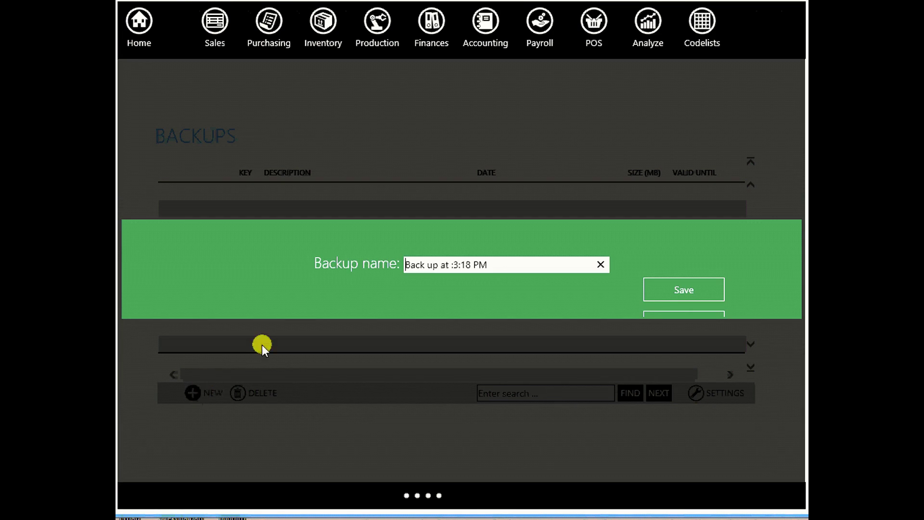
pyautogui.moveTo(497, 264); pyautogui.dragTo(397, 268)
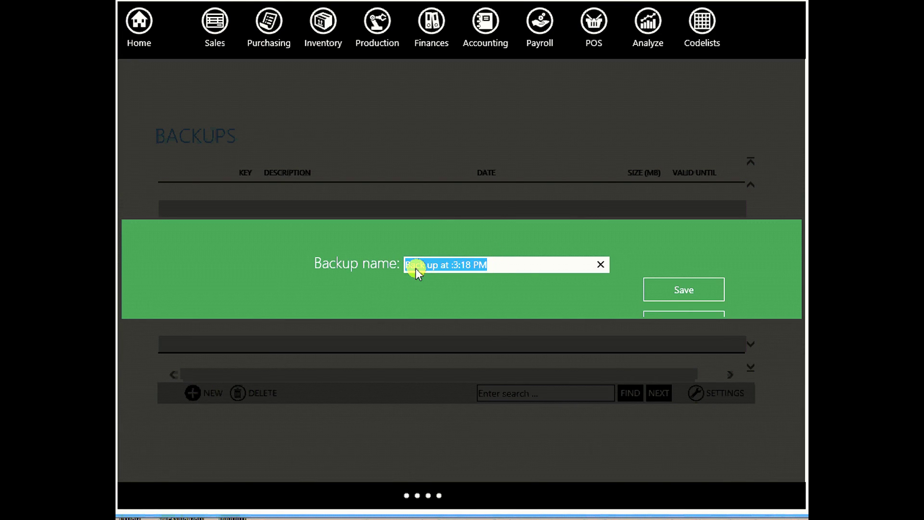
pyautogui.write('bEFORE')
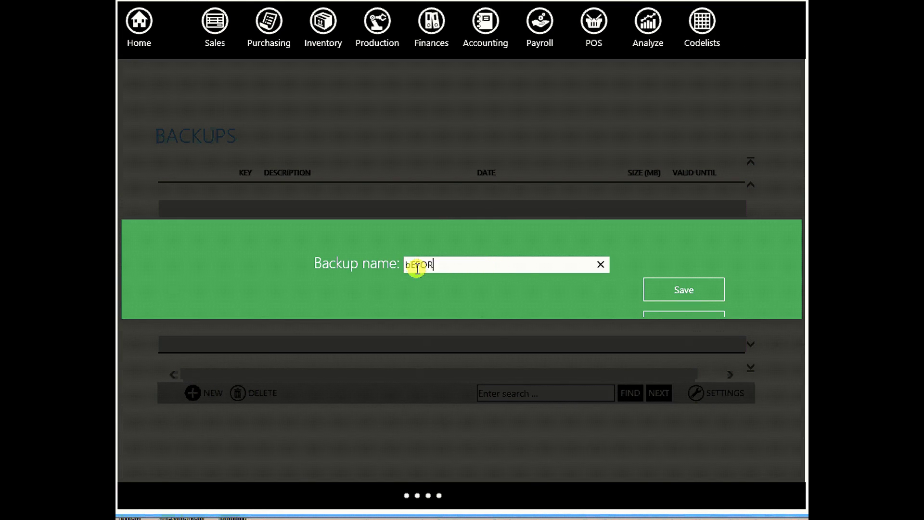
pyautogui.press('BackSpace')
pyautogui.press('BackSpace')
pyautogui.press('BackSpace')
pyautogui.press('BackSpace')
pyautogui.press('BackSpace')
pyautogui.press('BackSpace')
pyautogui.write('BEFORE IMPORT.1')
pyautogui.click(691, 283)
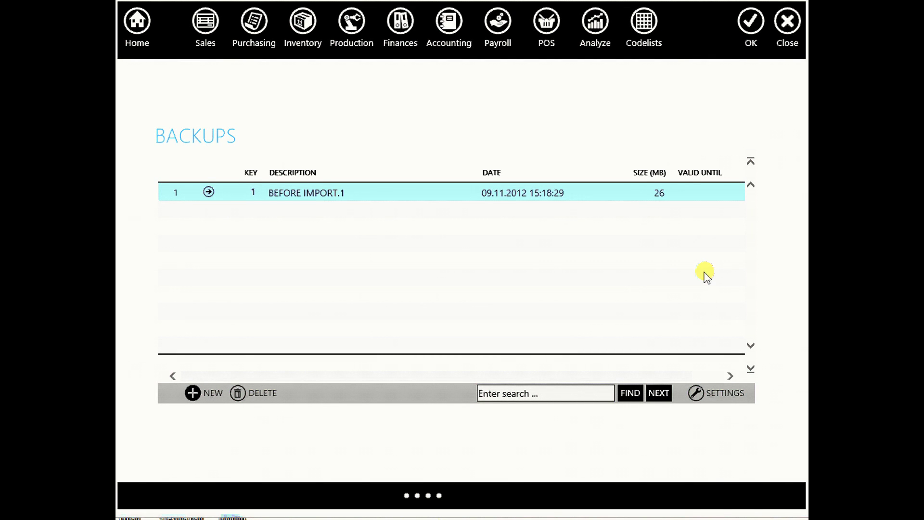
# Step: On the product import page, keep Products type and Standard rate VAT, then browse for the file
pyautogui.click(429, 495)
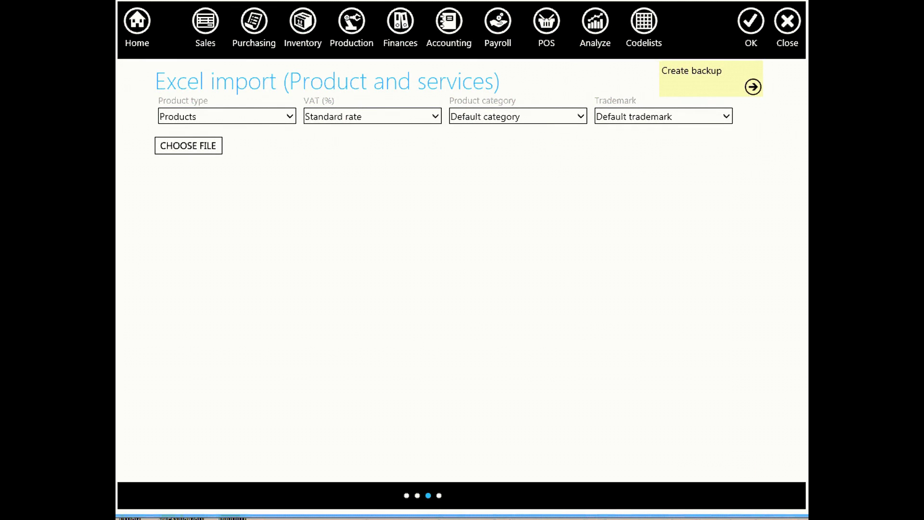
pyautogui.click(289, 120)
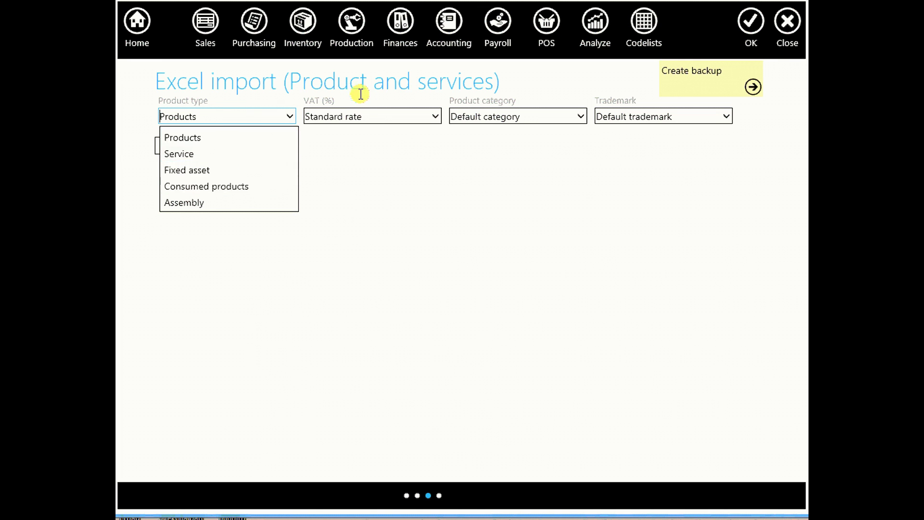
pyautogui.click(434, 116)
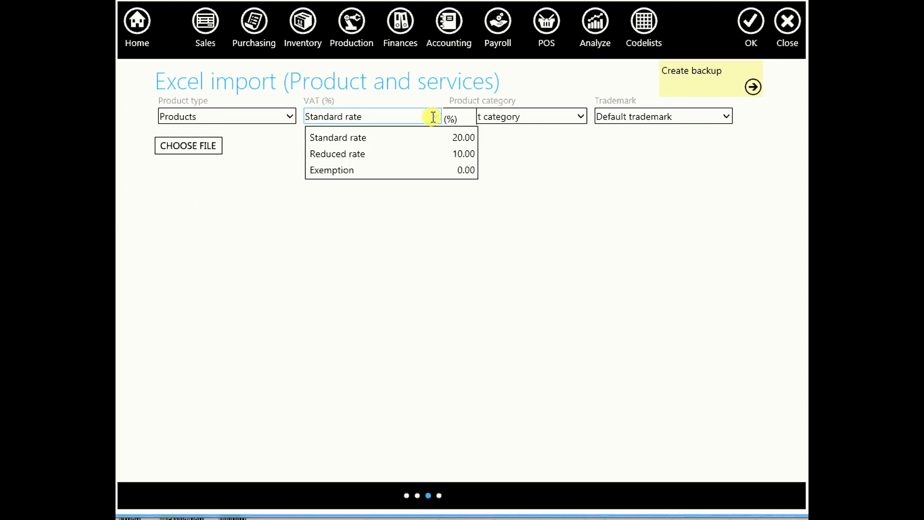
pyautogui.click(433, 116)
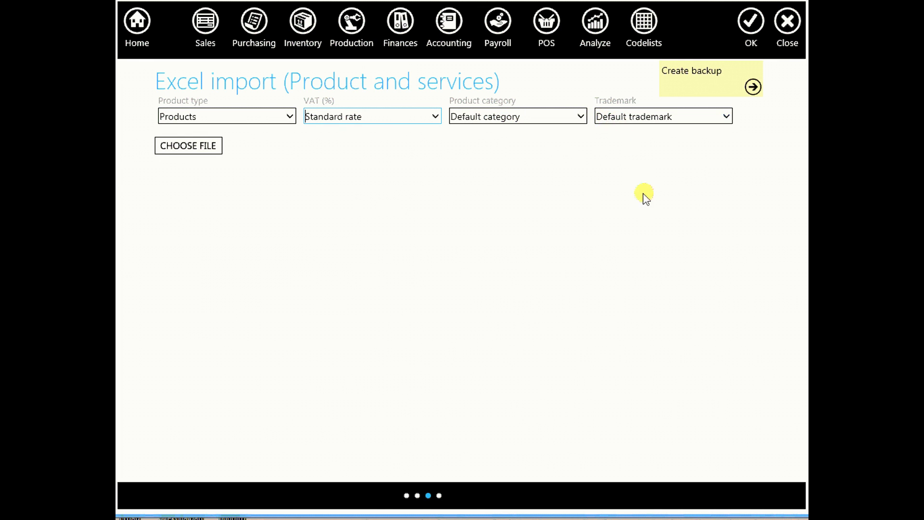
pyautogui.click(183, 140)
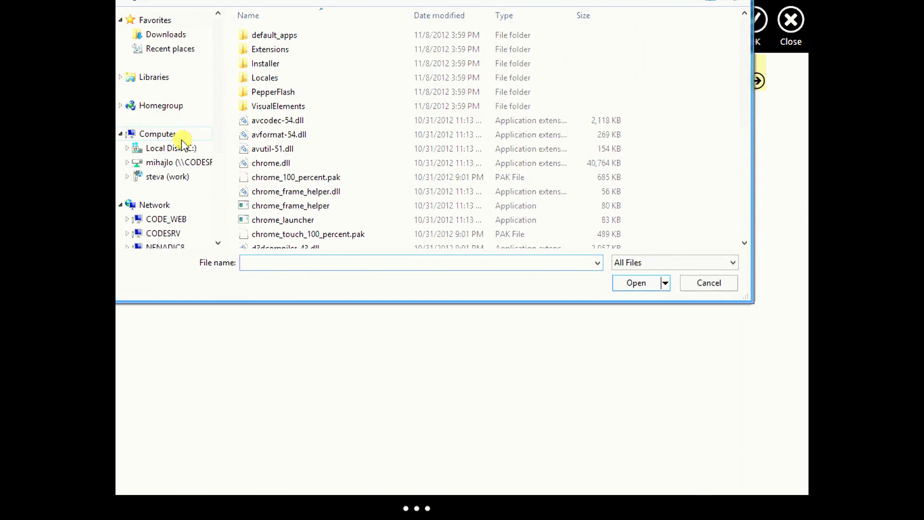
# Step: Load the spreadsheet and map columns A–D to SKU, Description, UOM and Price
pyautogui.click(636, 283)
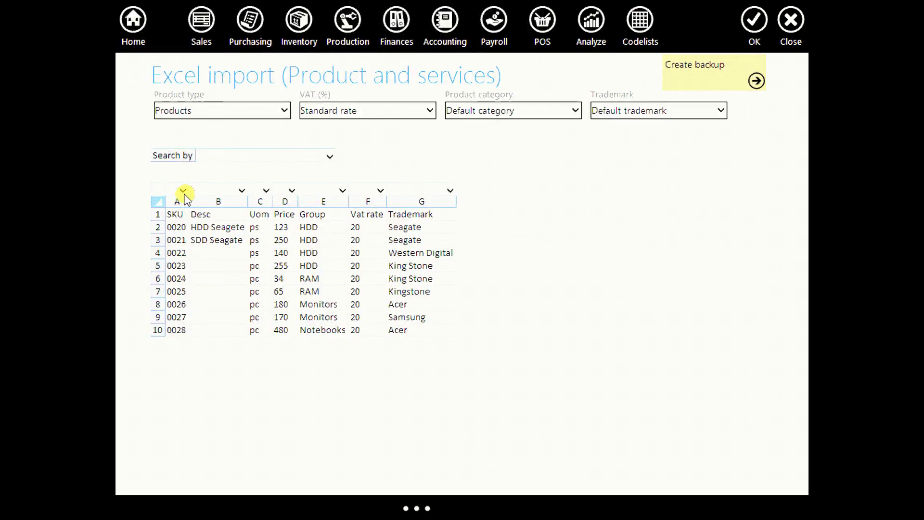
pyautogui.click(185, 192)
pyautogui.click(192, 229)
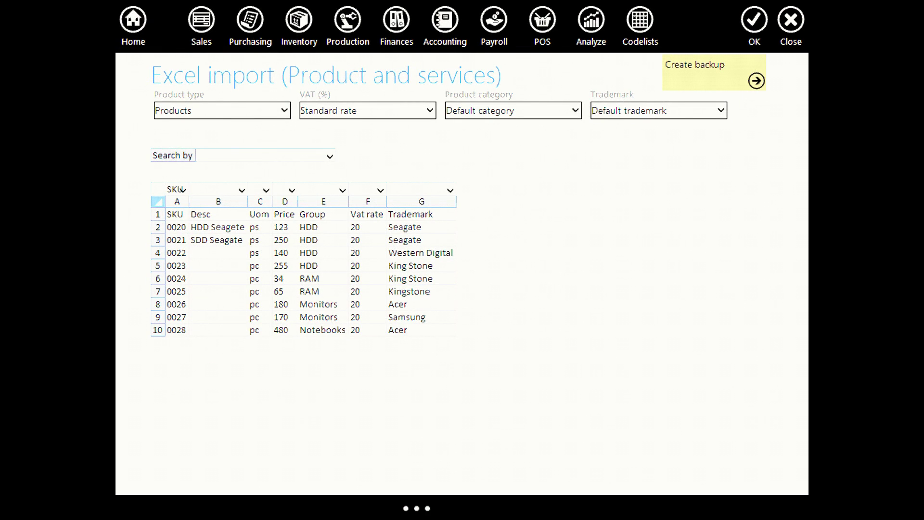
pyautogui.click(242, 190)
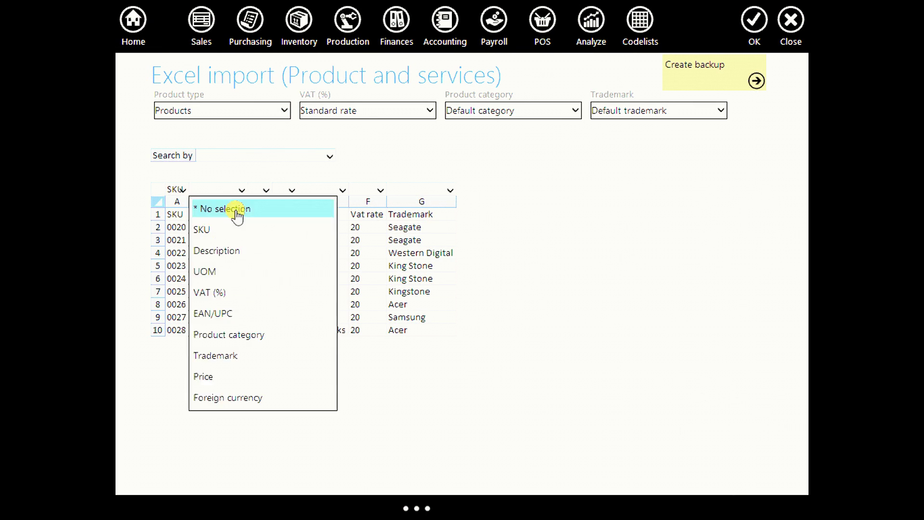
pyautogui.click(238, 251)
pyautogui.click(266, 190)
pyautogui.click(280, 268)
pyautogui.click(292, 189)
pyautogui.click(306, 376)
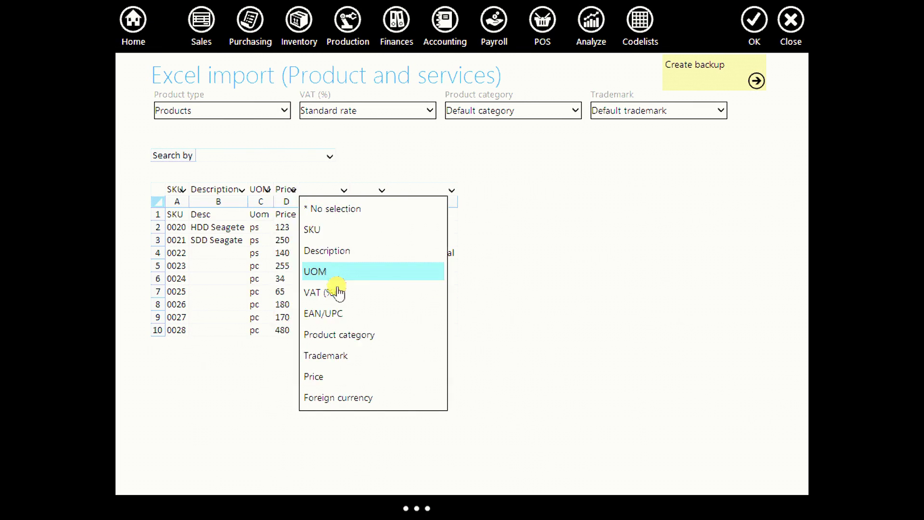
# Step: Map columns E–G to Product category, VAT (%) and Trademark, then run the import
pyautogui.click(339, 335)
pyautogui.click(394, 189)
pyautogui.click(398, 292)
pyautogui.click(476, 189)
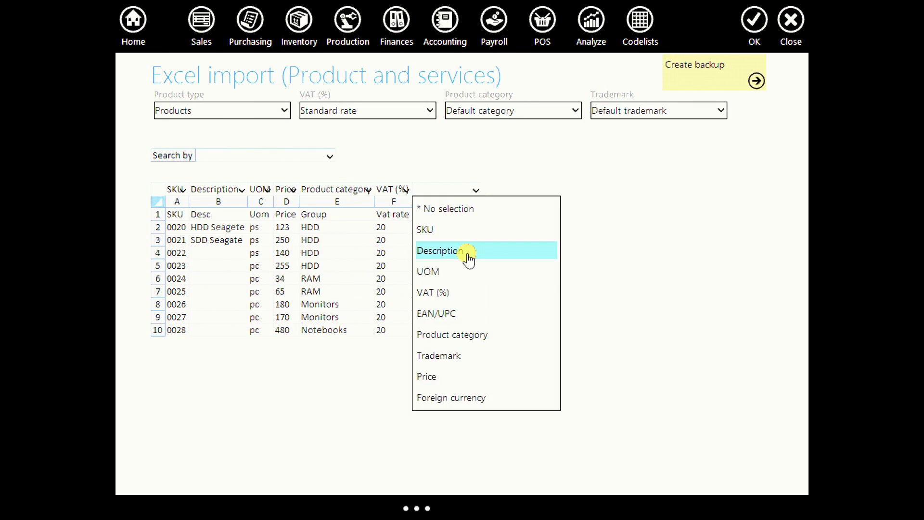
pyautogui.click(451, 355)
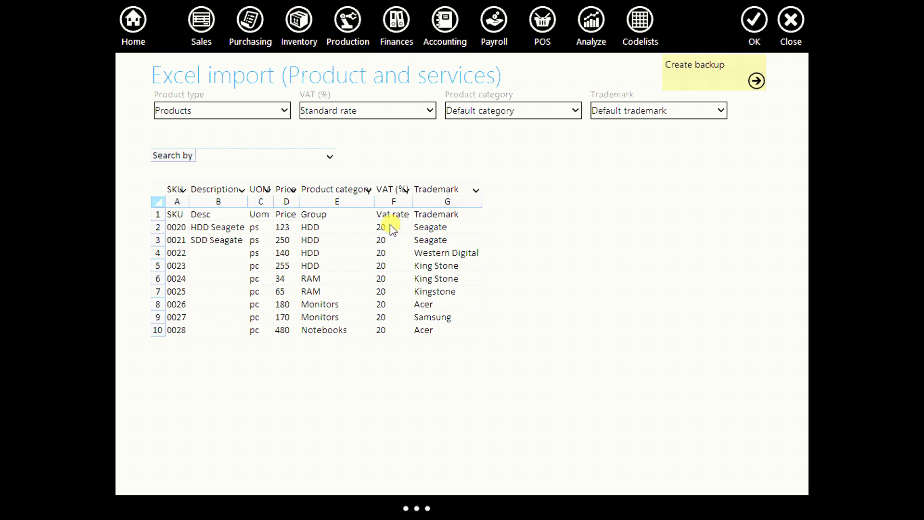
pyautogui.click(756, 22)
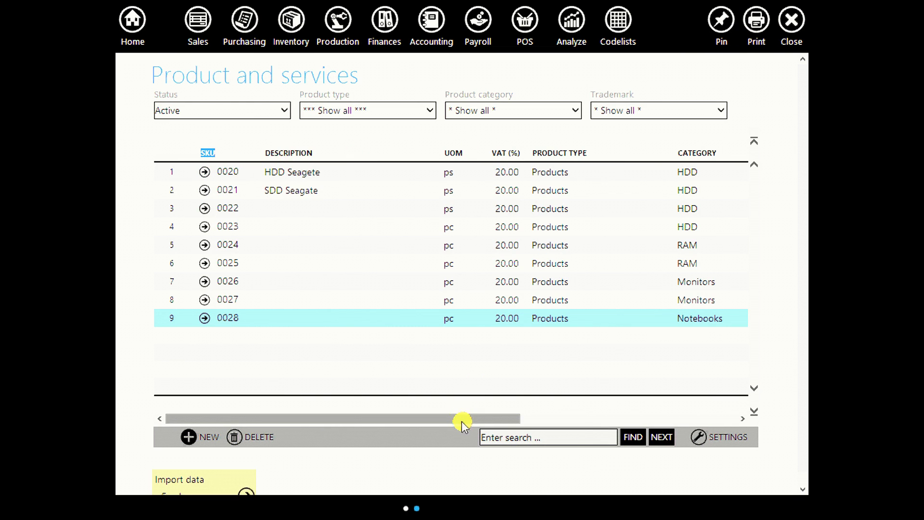
# Step: Scroll the product list right to check the Trademark and Price columns
pyautogui.moveTo(463, 420); pyautogui.dragTo(699, 425)
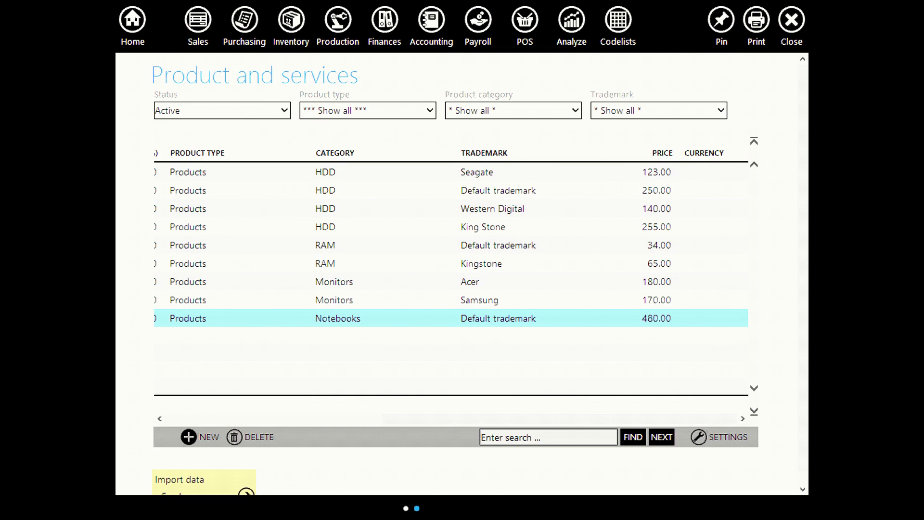
# Step: Start an Excel import for the Partner list with Sales specialist checked, and pick the partners file
pyautogui.click(618, 22)
pyautogui.click(172, 96)
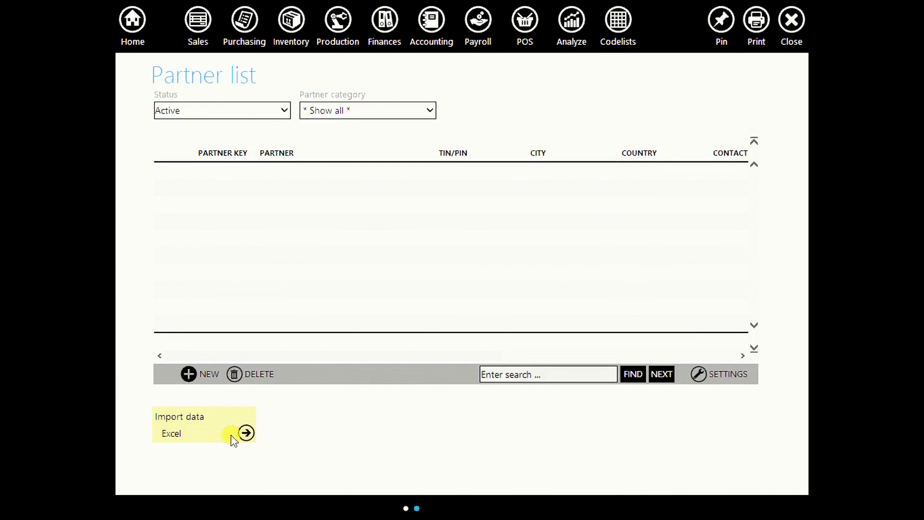
pyautogui.click(244, 433)
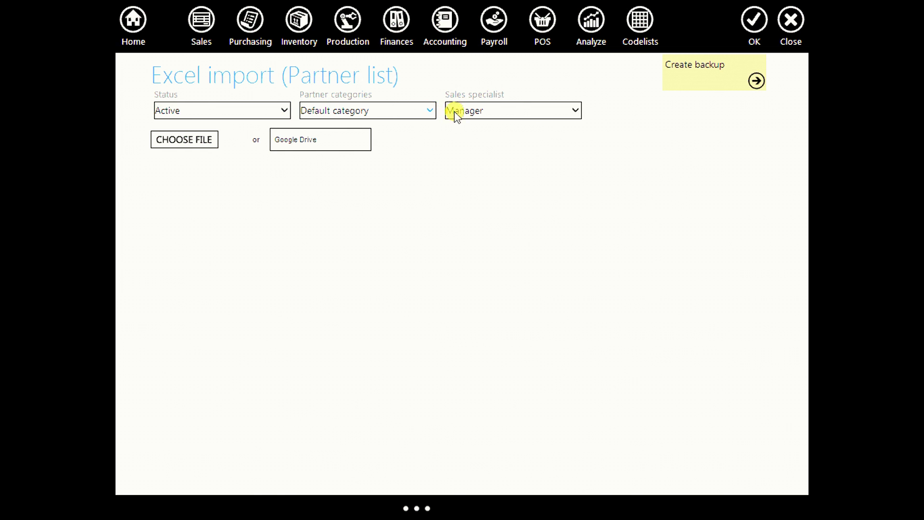
pyautogui.click(581, 111)
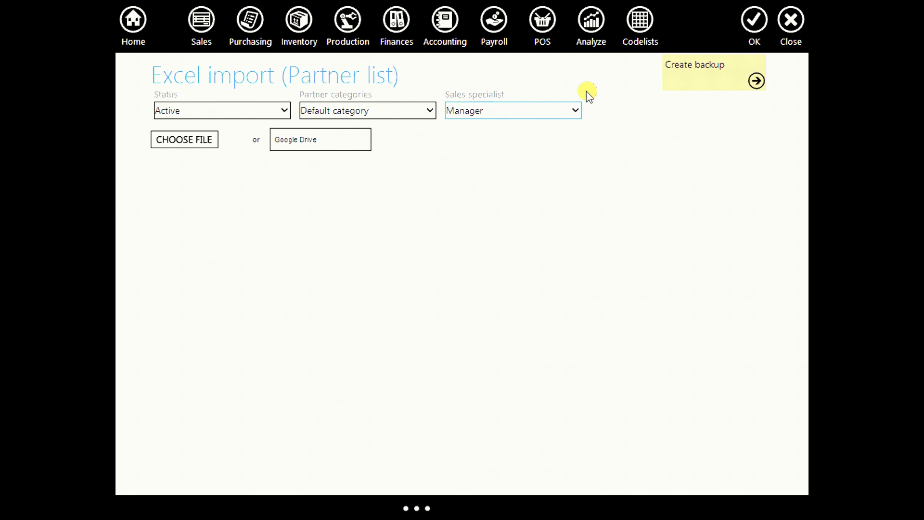
pyautogui.click(206, 140)
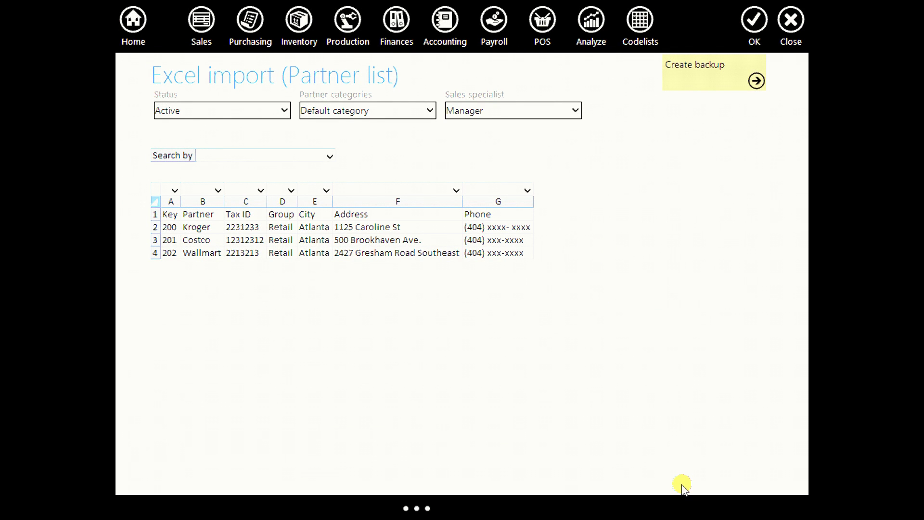
# Step: Map columns A–D to Partner key, Partner, TIN and Partner categories
pyautogui.click(174, 191)
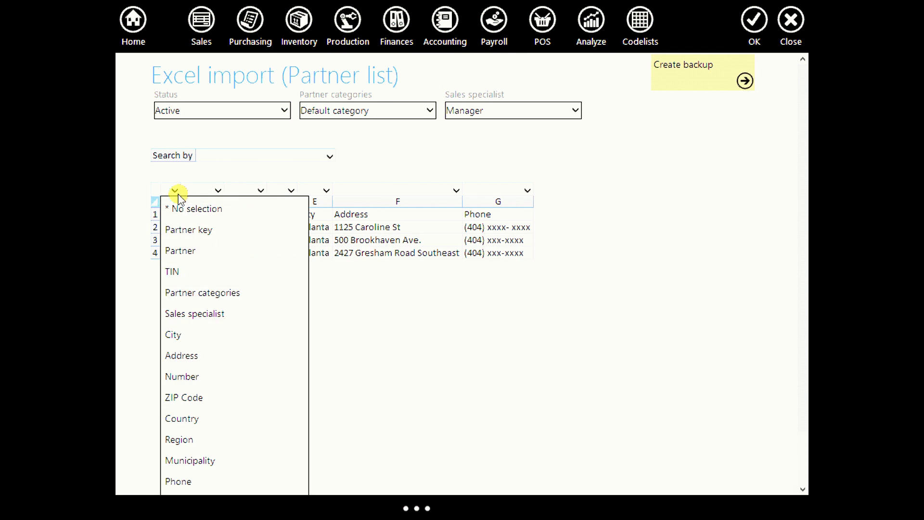
pyautogui.click(190, 230)
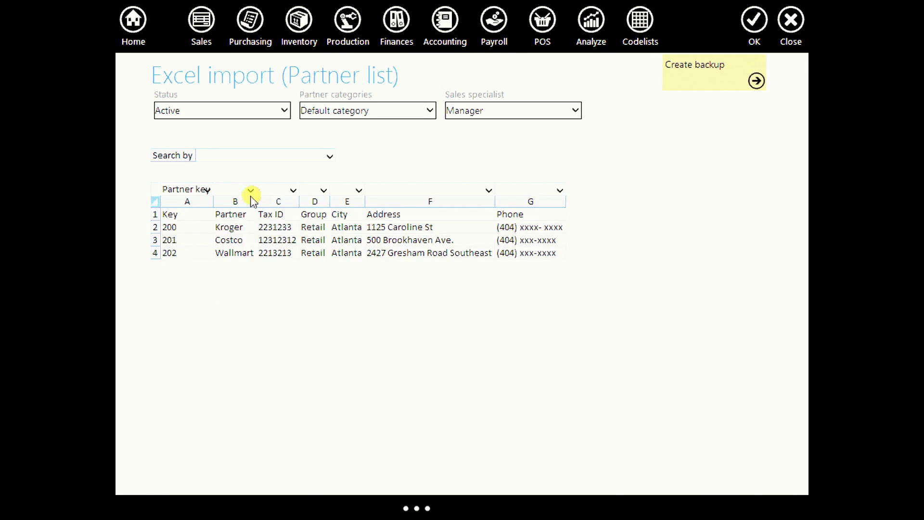
pyautogui.click(252, 190)
pyautogui.click(293, 191)
pyautogui.click(324, 191)
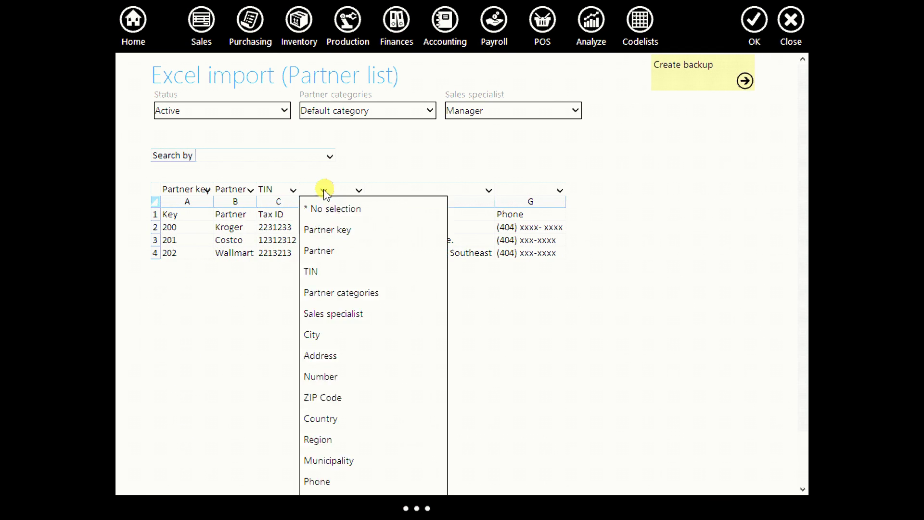
pyautogui.click(342, 292)
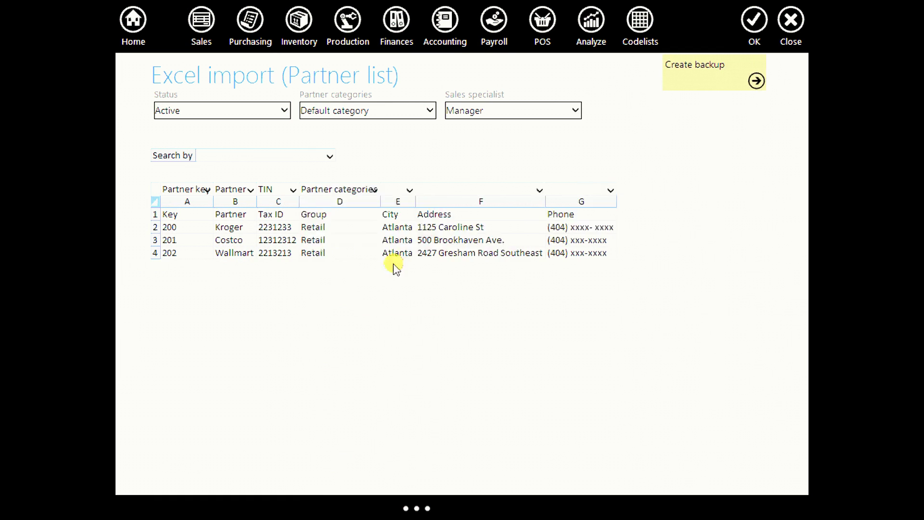
# Step: Map columns E–G to City, Address and Phone, then run the partner import
pyautogui.click(410, 189)
pyautogui.click(399, 335)
pyautogui.click(530, 190)
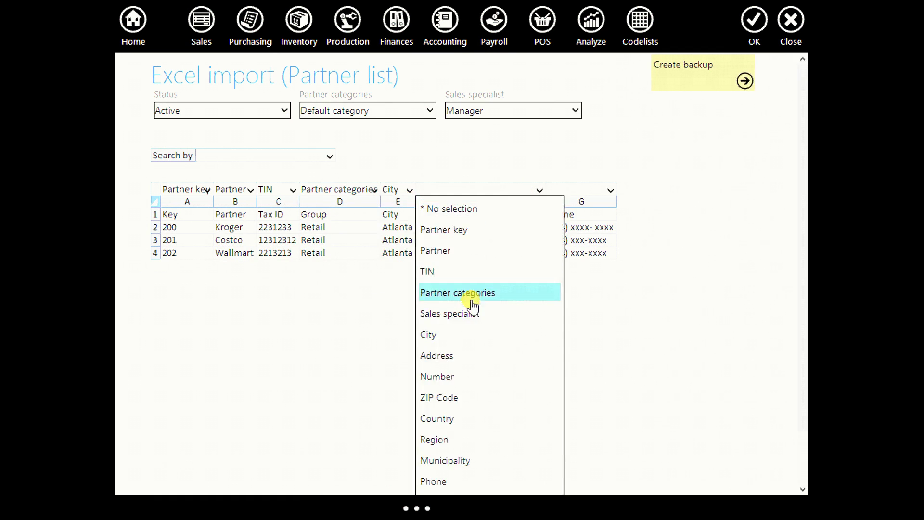
pyautogui.click(438, 356)
pyautogui.click(610, 194)
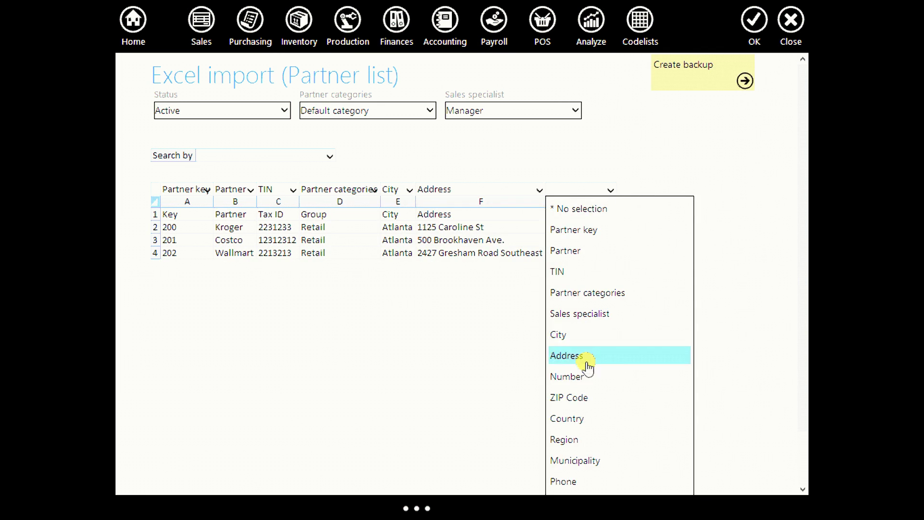
pyautogui.click(573, 480)
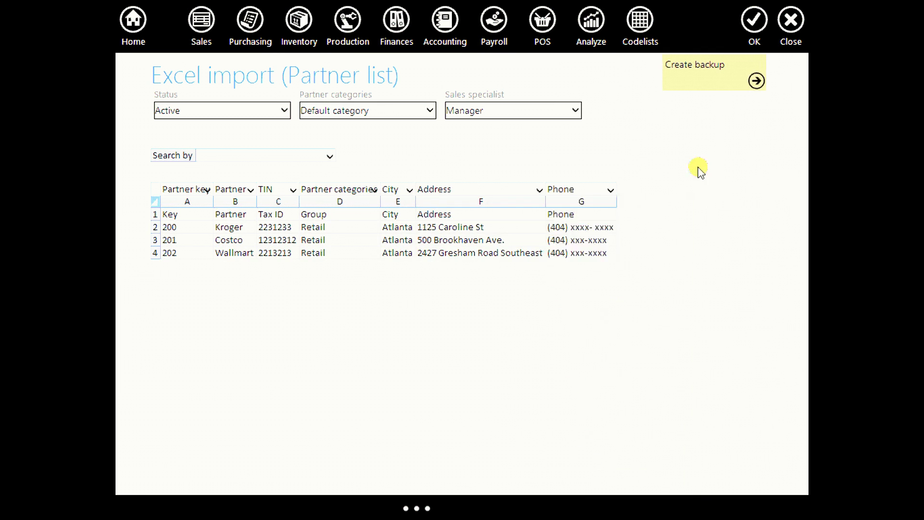
pyautogui.click(752, 25)
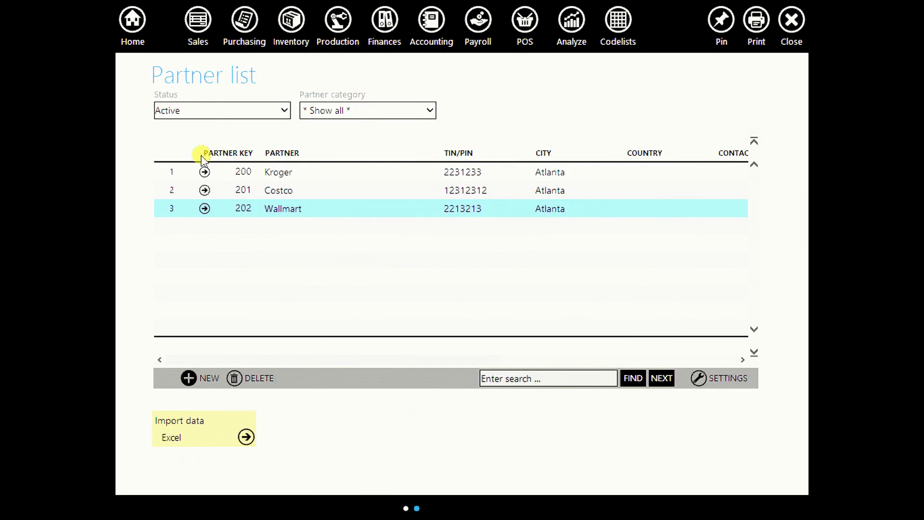
# Step: Scroll across the Partner list to check the keys, TINs and Atlanta city for Kroger, Costco and Wallmart
pyautogui.hscroll(5, 645, 353)
pyautogui.moveTo(645, 356); pyautogui.dragTo(367, 382)
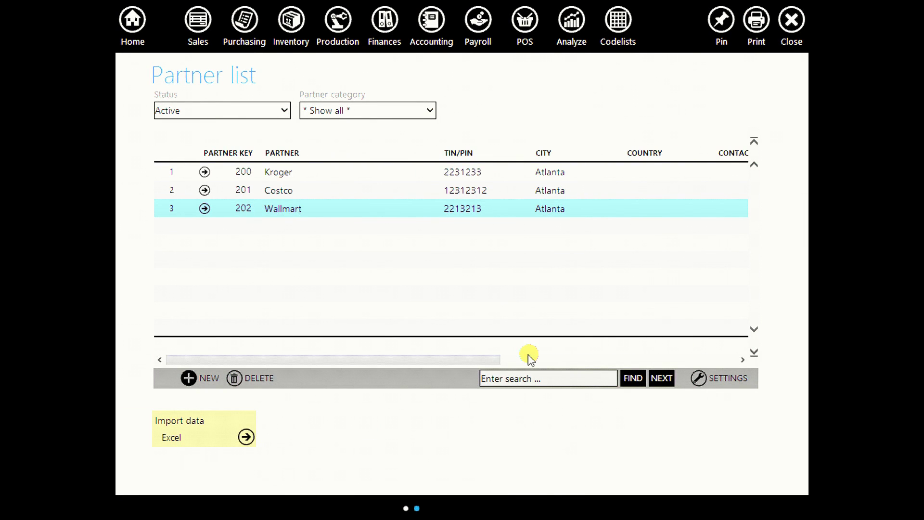